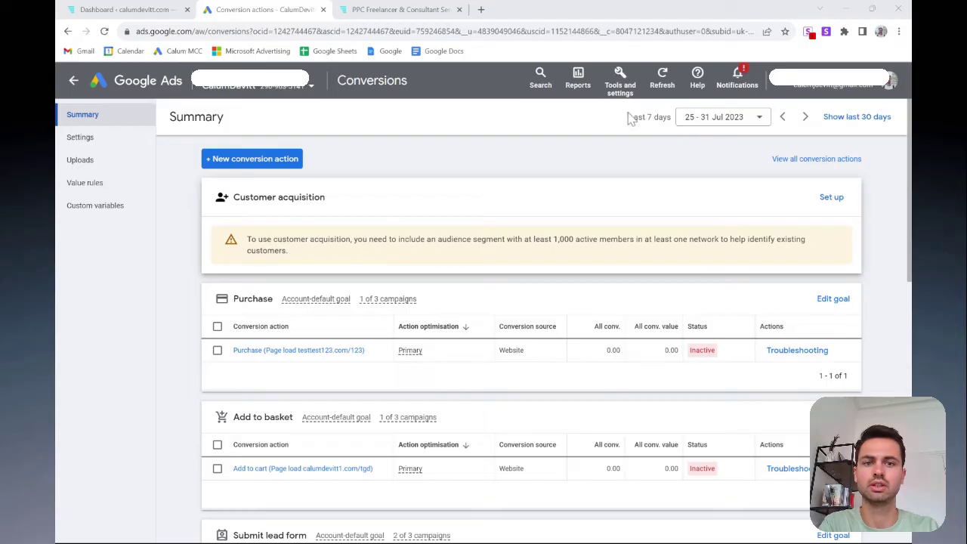
# - Start a new website conversion action and scan the domain calumdevitt.com
pyautogui.click(620, 80)
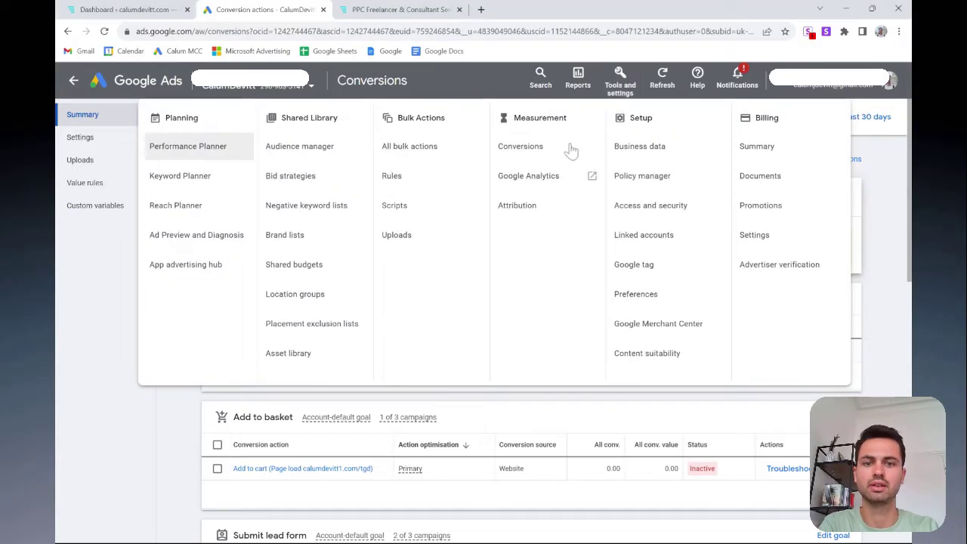
pyautogui.click(169, 447)
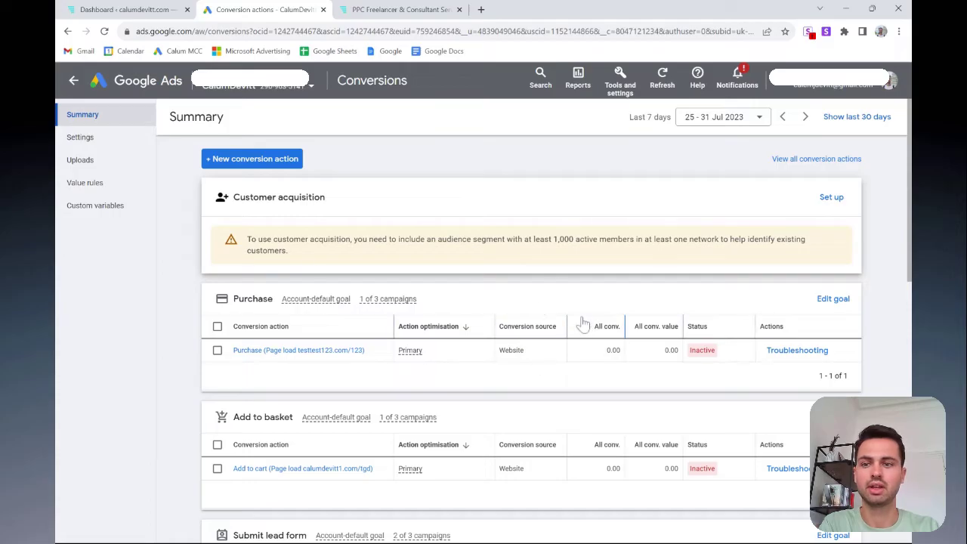
pyautogui.click(271, 160)
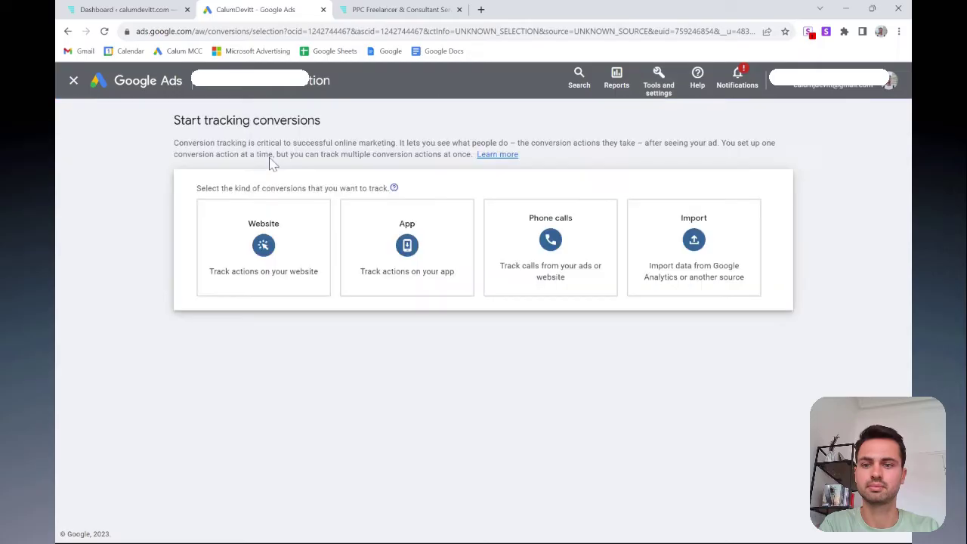
pyautogui.click(272, 249)
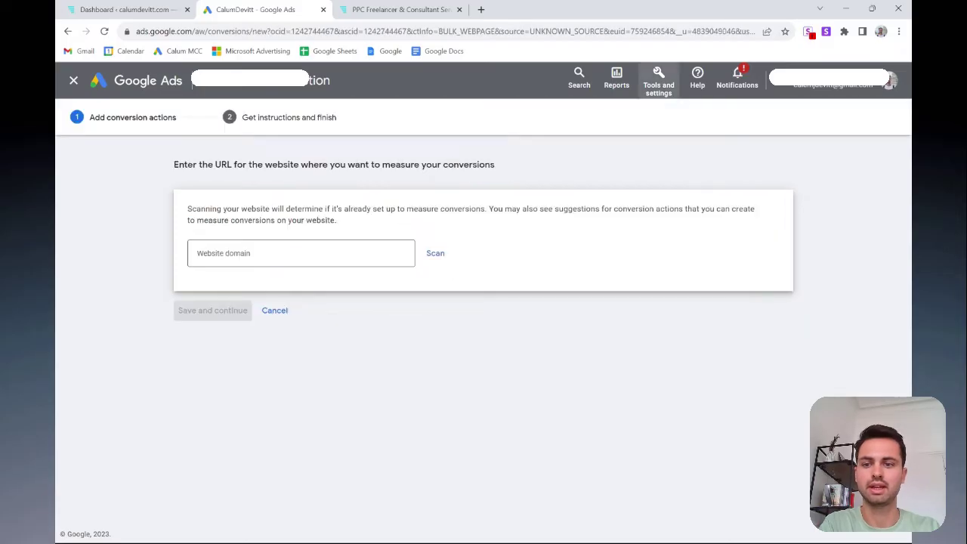
pyautogui.write('calum')
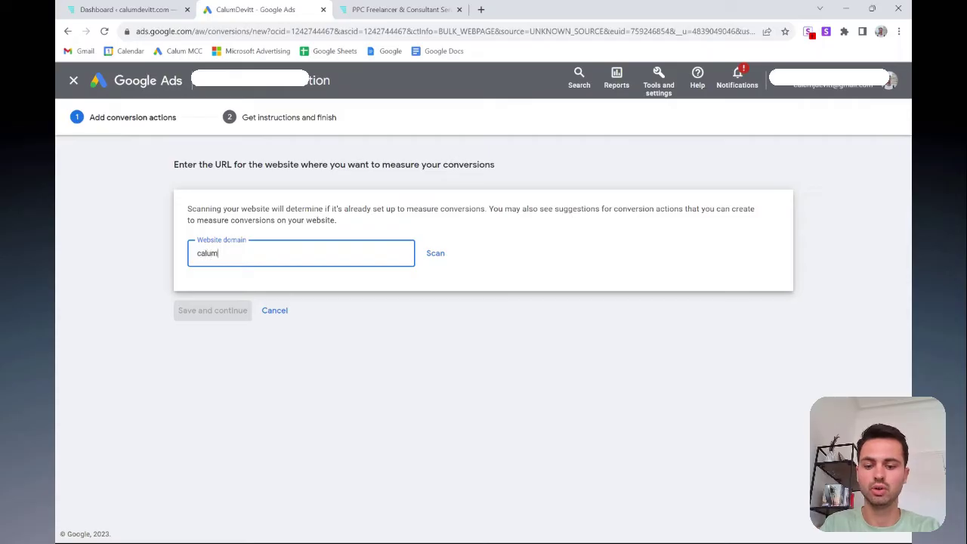
pyautogui.write('devitt.com')
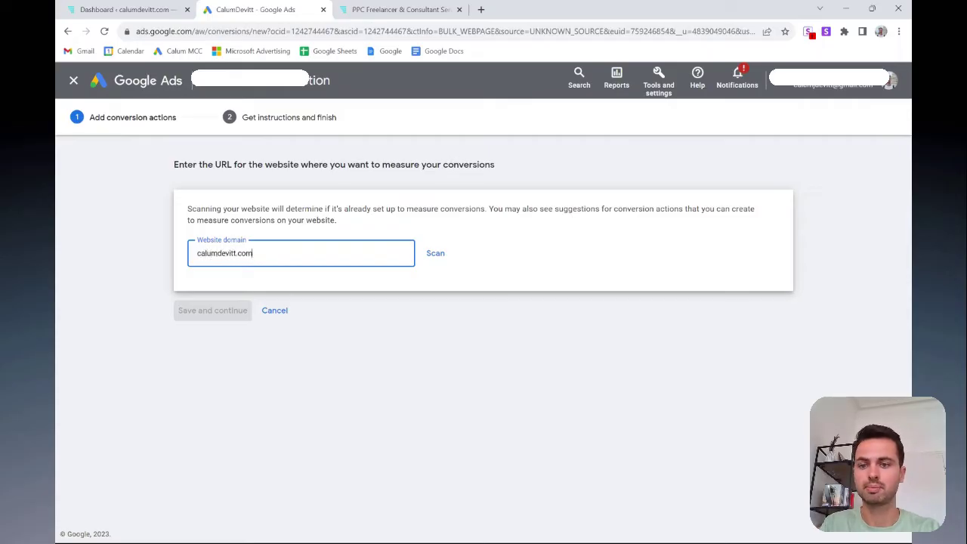
pyautogui.click(435, 255)
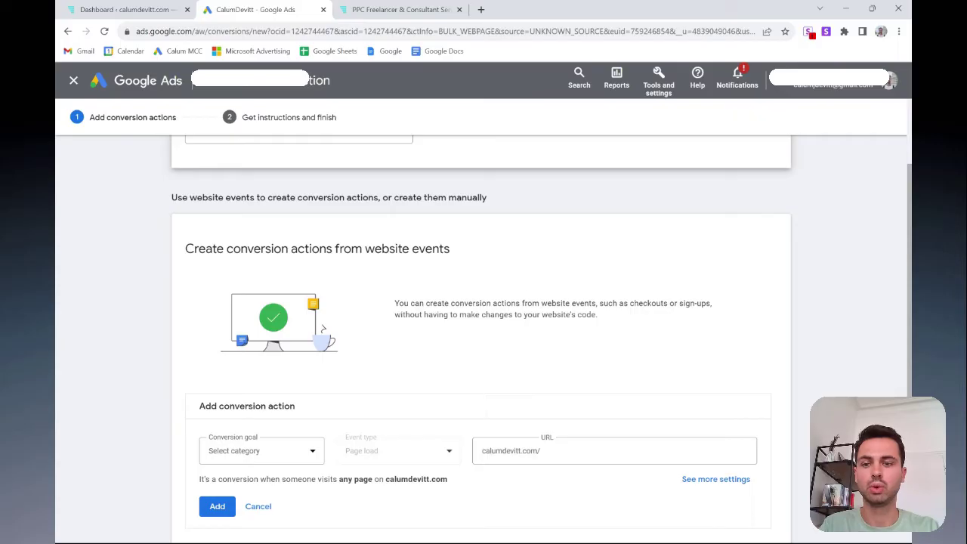
# - Add a website-event conversion action with the Submit lead form goal for the page URL calumdevitt.com/thank-you
pyautogui.scroll(-1, 390, 352)
pyautogui.scroll(1, 390, 352)
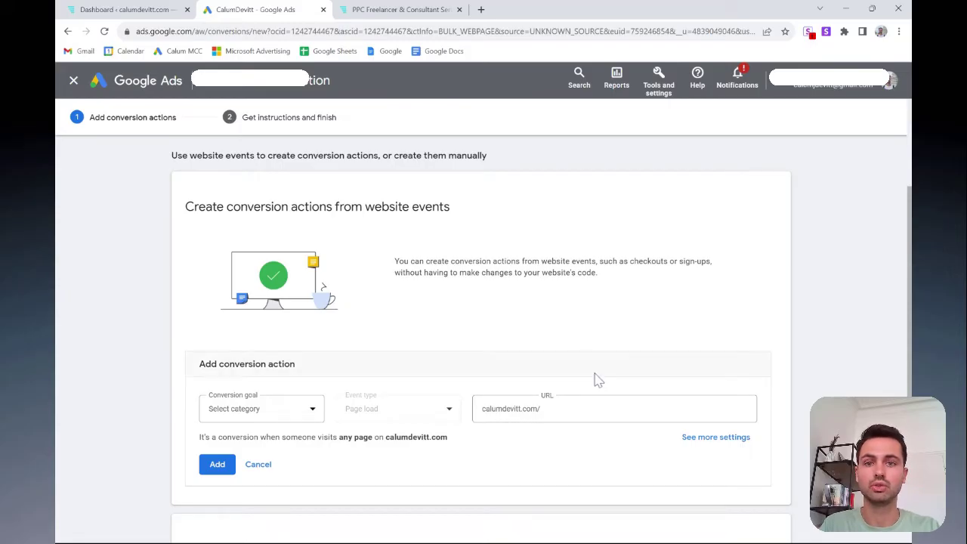
pyautogui.scroll(-3, 596, 380)
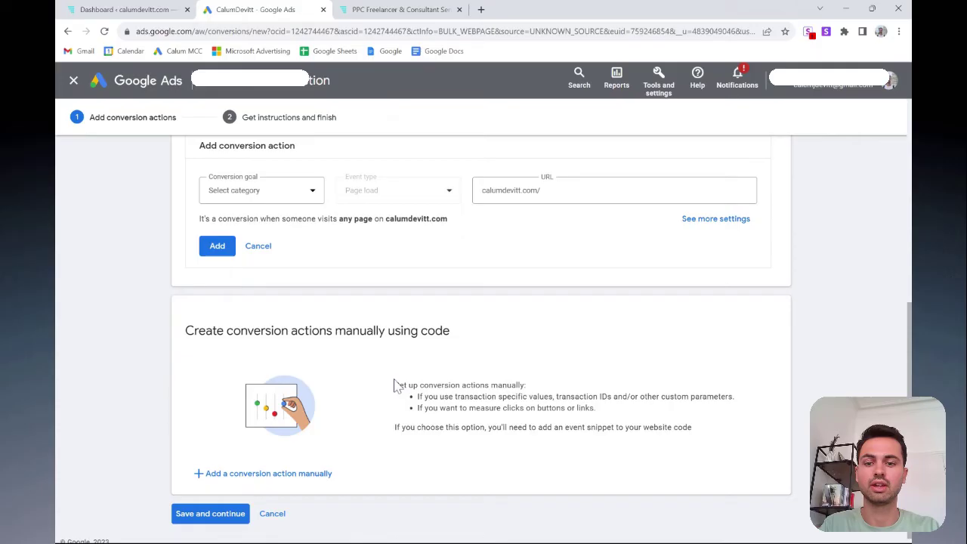
pyautogui.scroll(3, 541, 340)
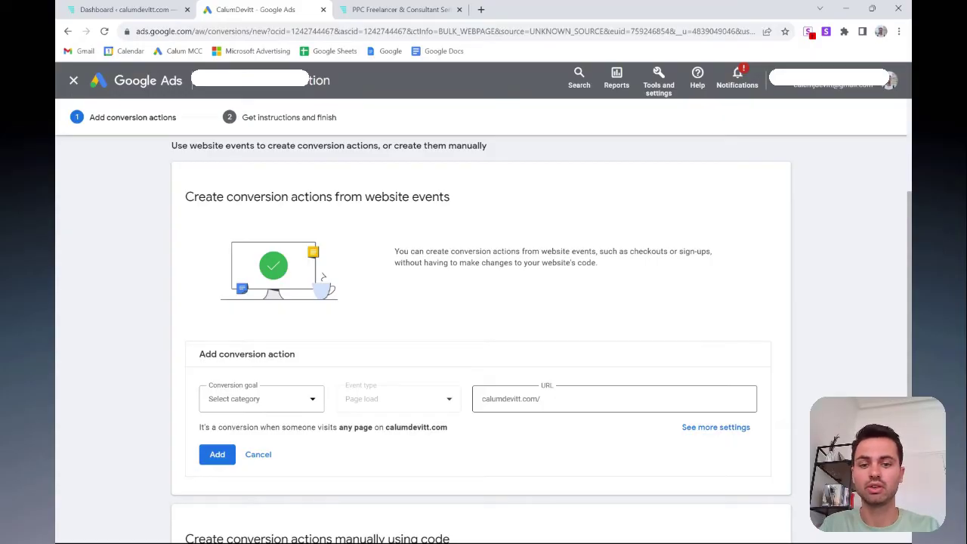
pyautogui.click(541, 398)
pyautogui.write('thank')
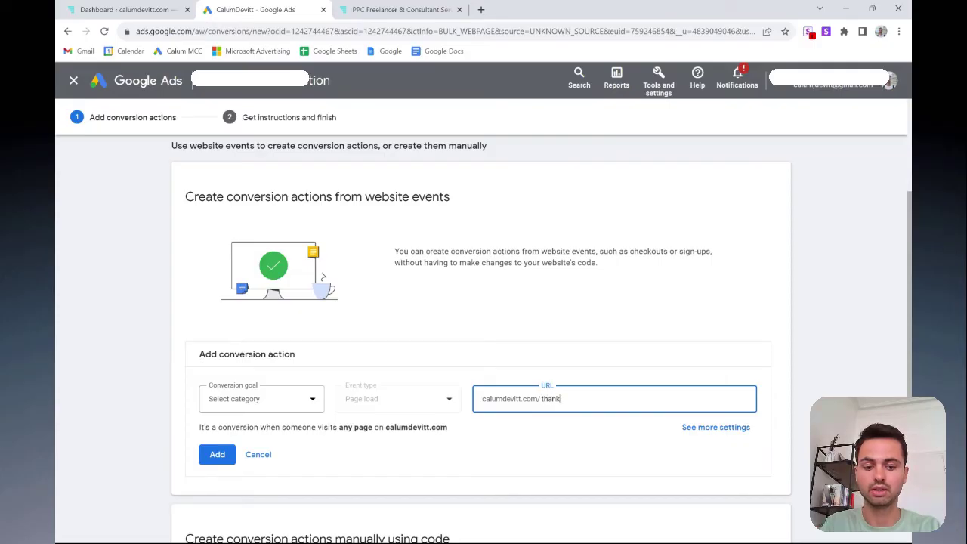
pyautogui.write('-you')
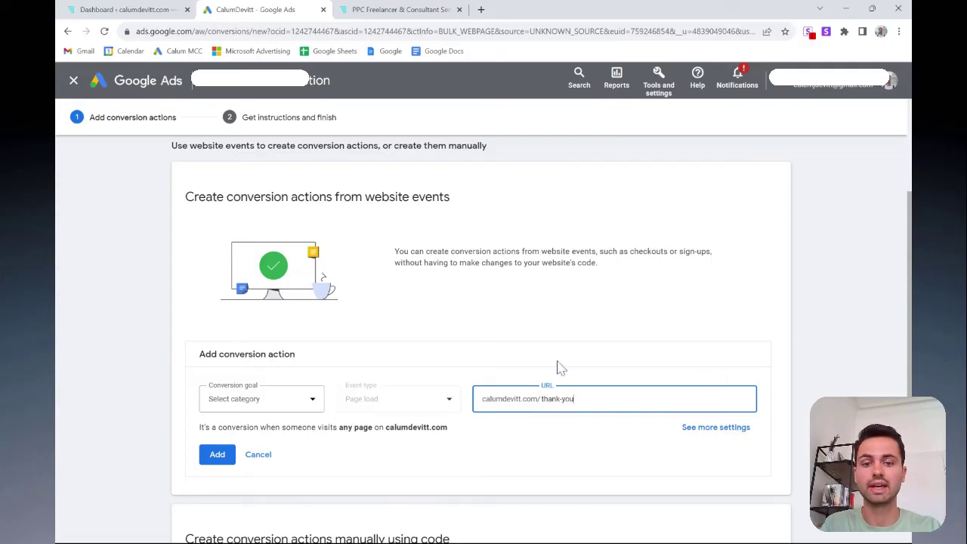
pyautogui.click(279, 406)
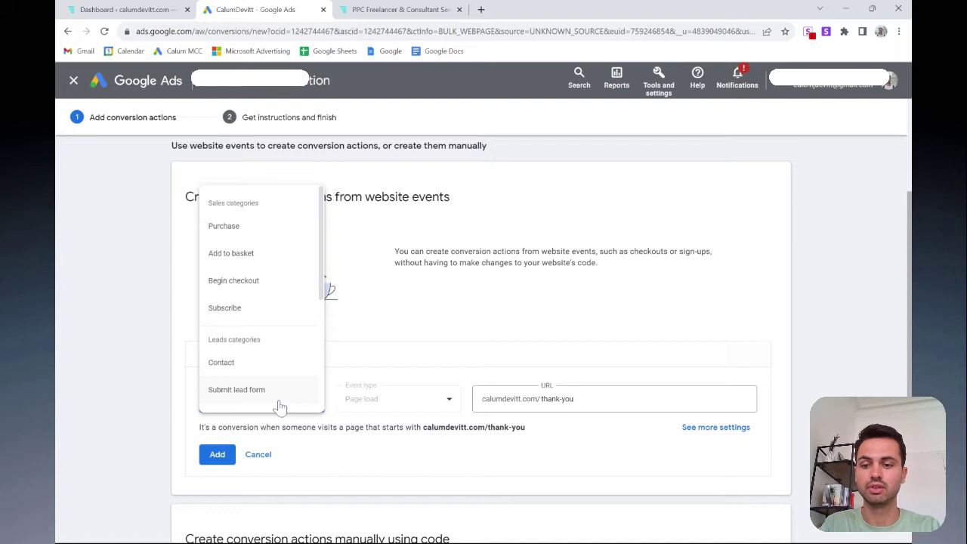
pyautogui.scroll(-1, 269, 287)
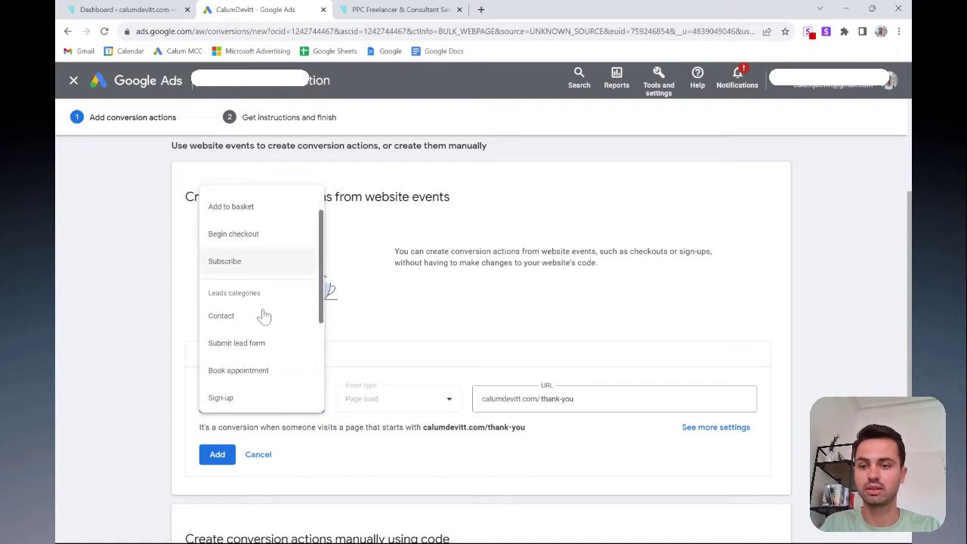
pyautogui.click(236, 343)
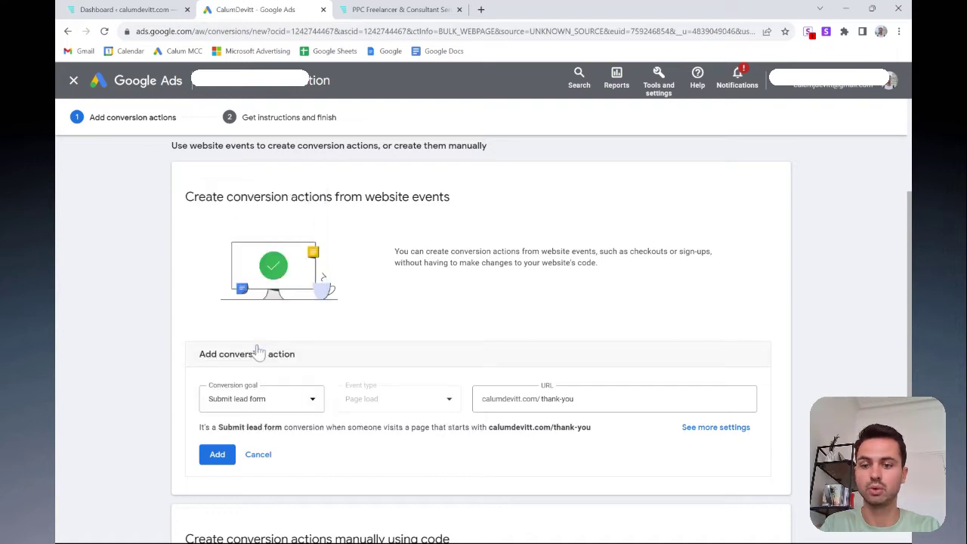
pyautogui.click(218, 455)
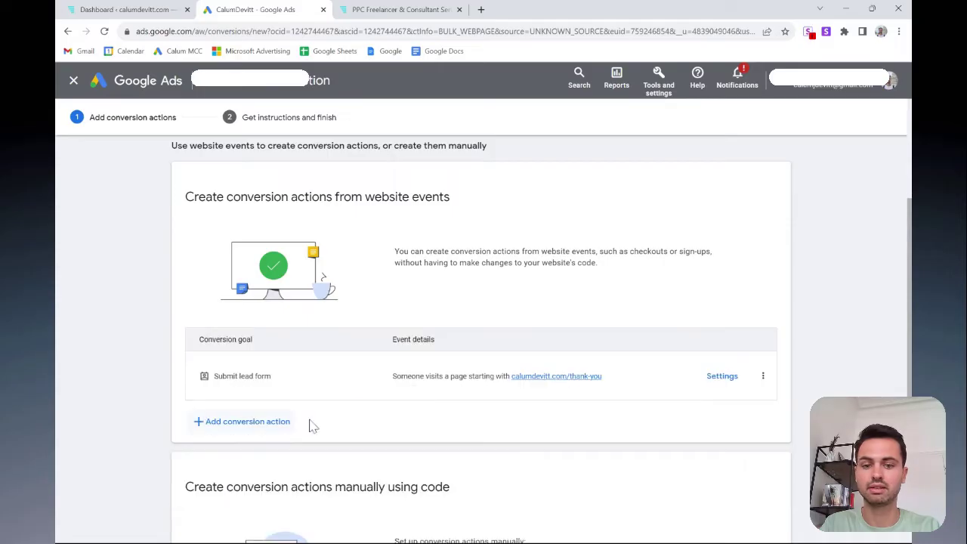
# - Save the conversion action and open the setup instructions for the Google tag
pyautogui.scroll(-2, 365, 406)
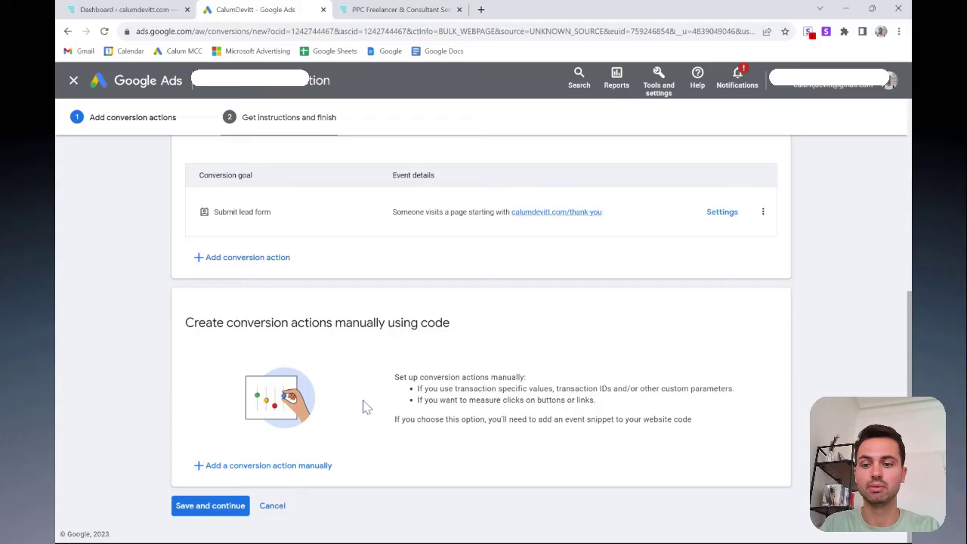
pyautogui.click(221, 512)
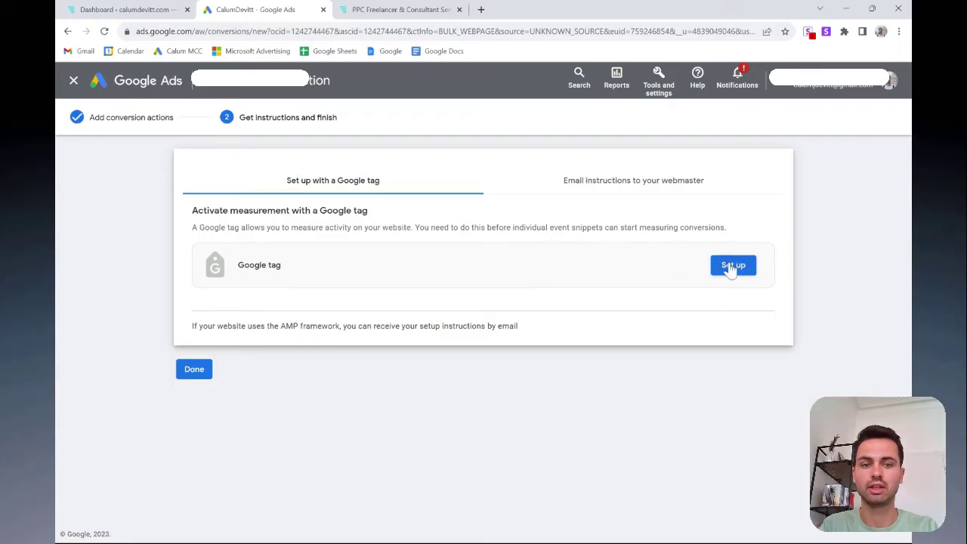
pyautogui.click(731, 268)
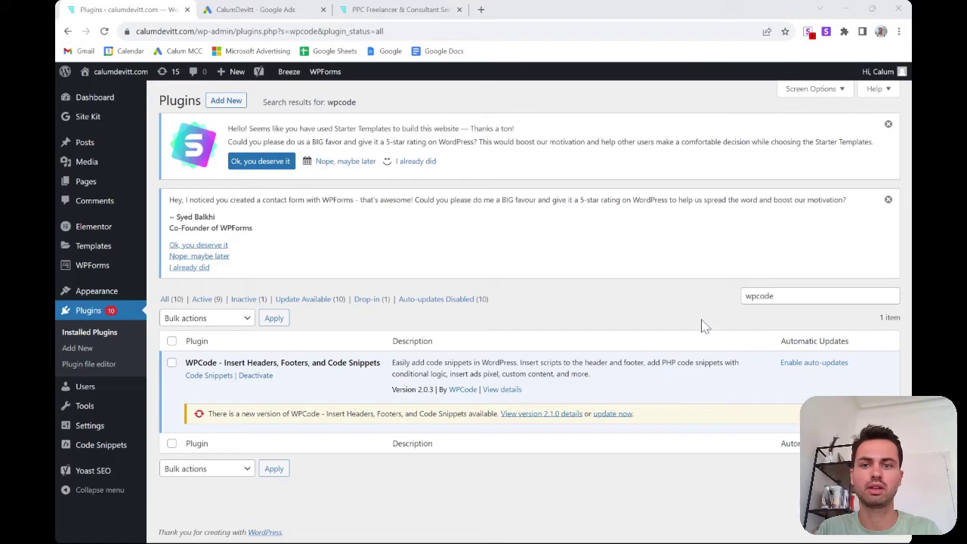
# - In the site's WordPress admin, search the directory of new plugins for wpcode
pyautogui.click(223, 106)
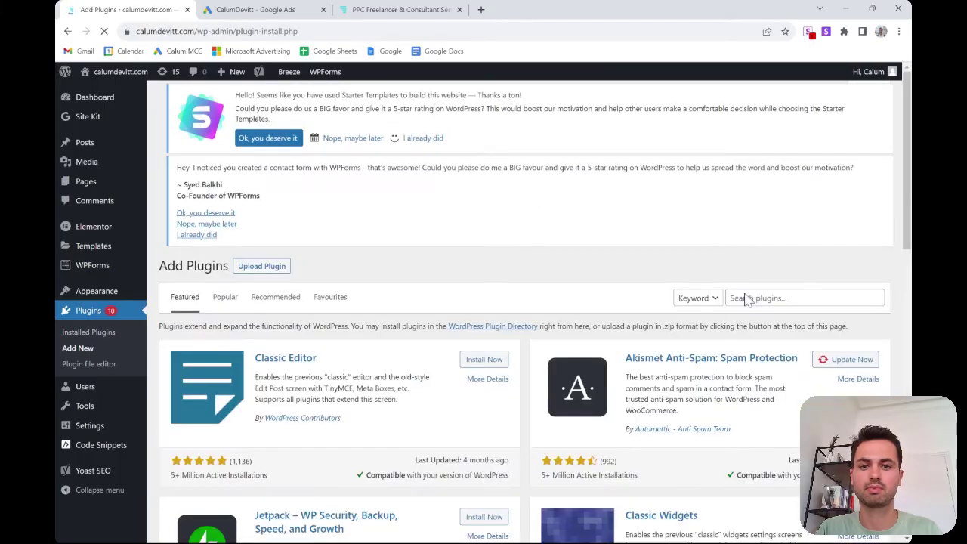
pyautogui.click(746, 301)
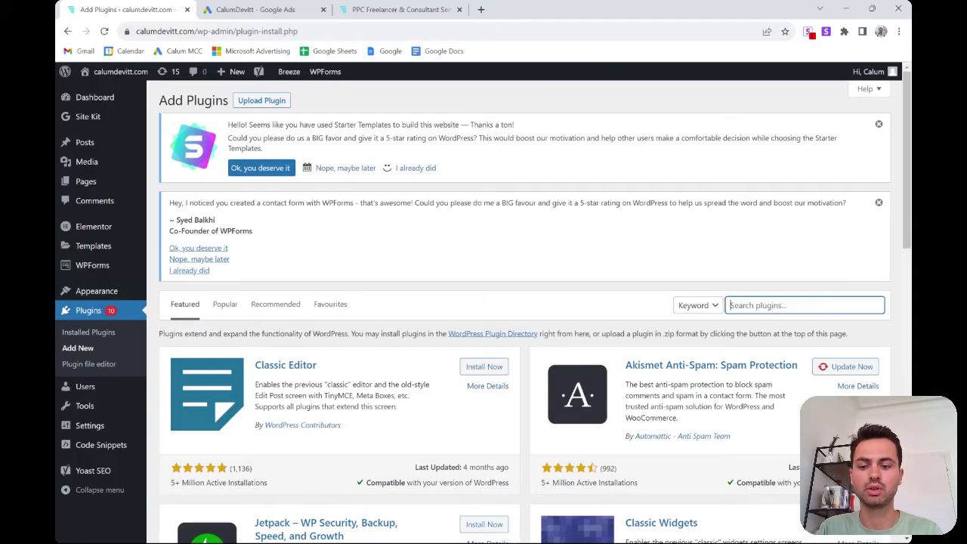
pyautogui.write('wpc')
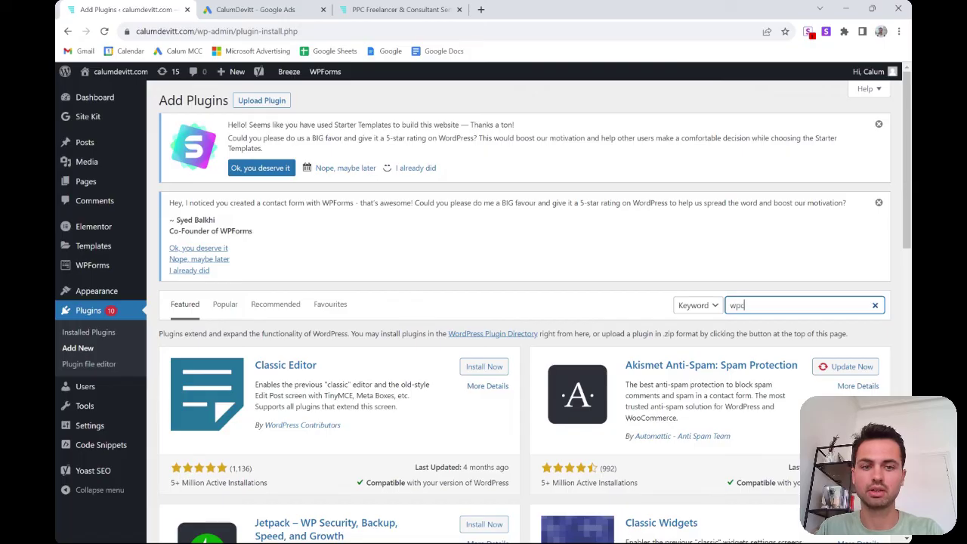
pyautogui.write('ode')
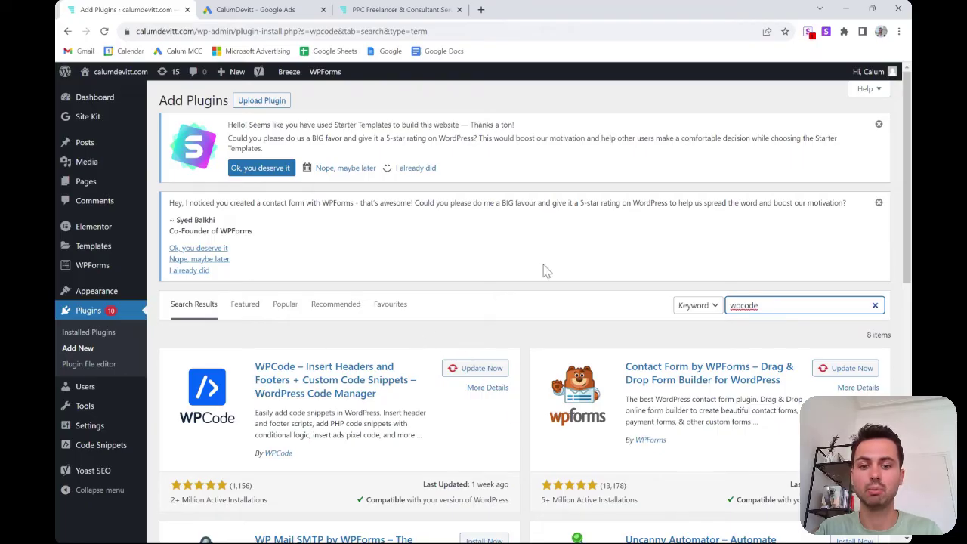
# - Copy the Google tag code from Google Ads into the global Header scripts of WordPress's Code Snippets and save the changes
pyautogui.moveTo(100, 447)
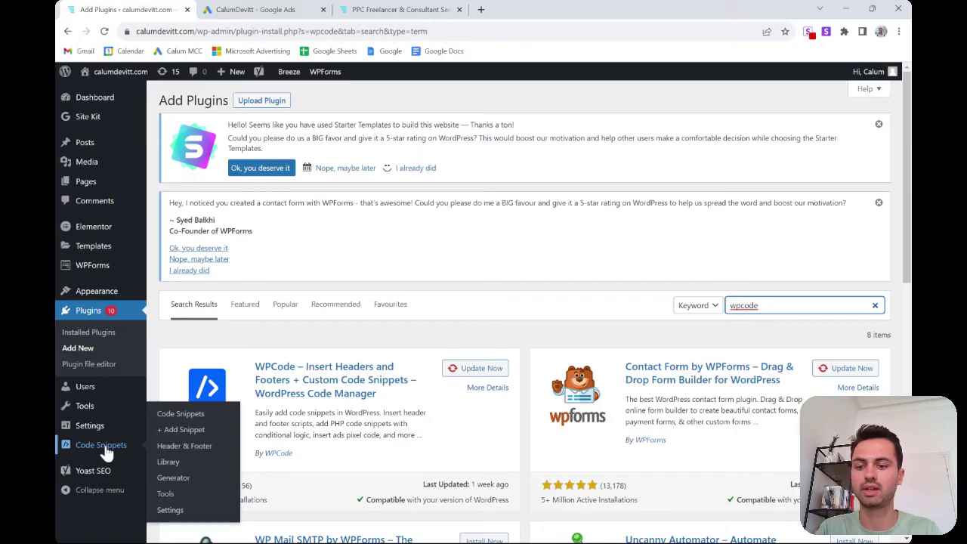
pyautogui.click(186, 446)
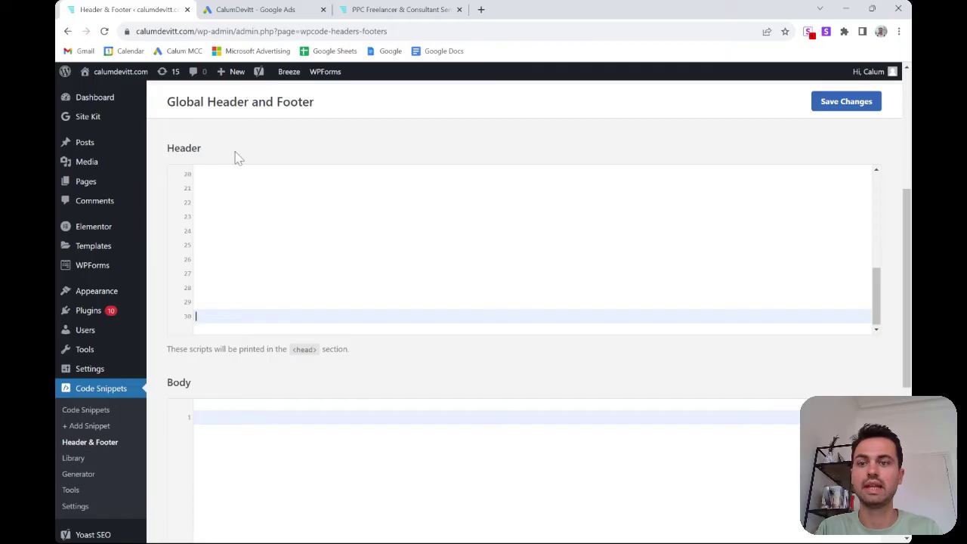
pyautogui.click(261, 9)
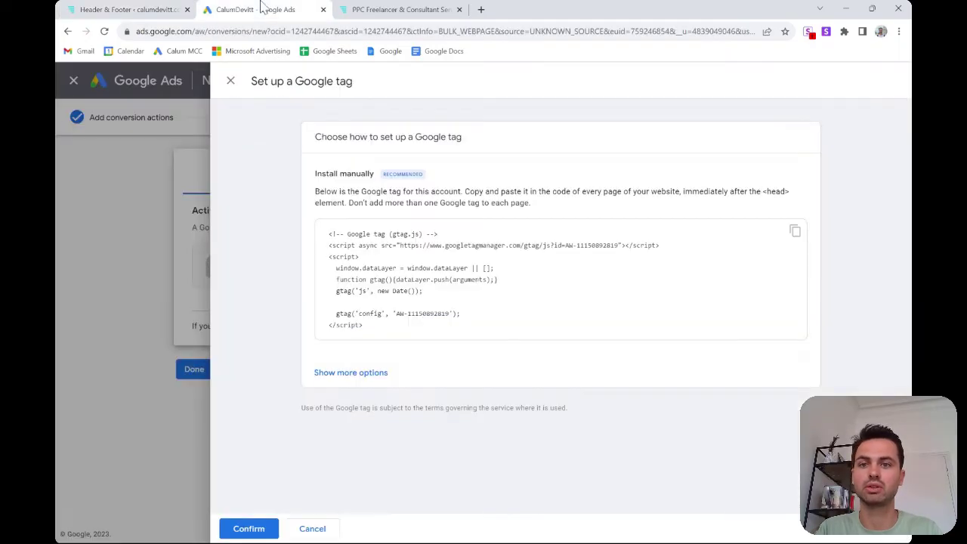
pyautogui.click(794, 231)
pyautogui.click(153, 8)
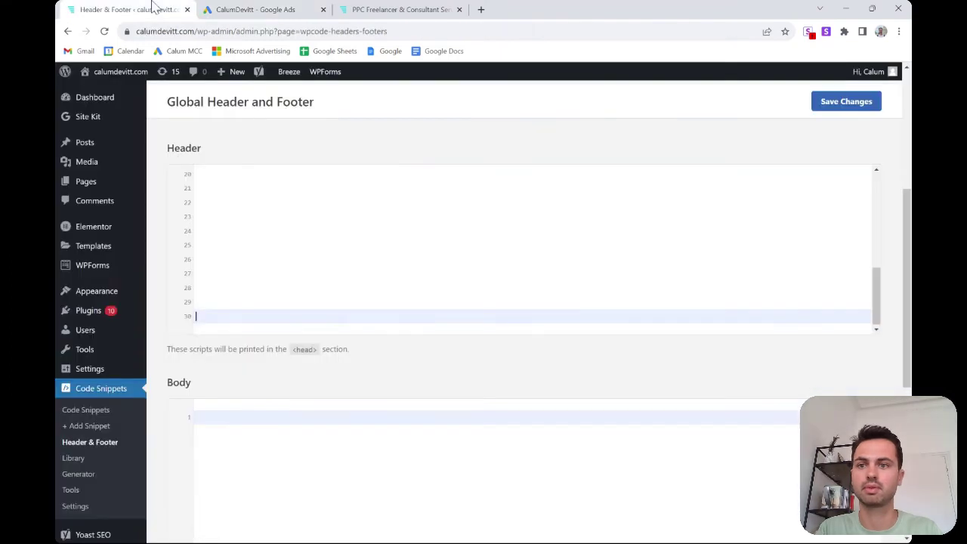
pyautogui.click(196, 202)
pyautogui.hotkey('ctrl', 'v')
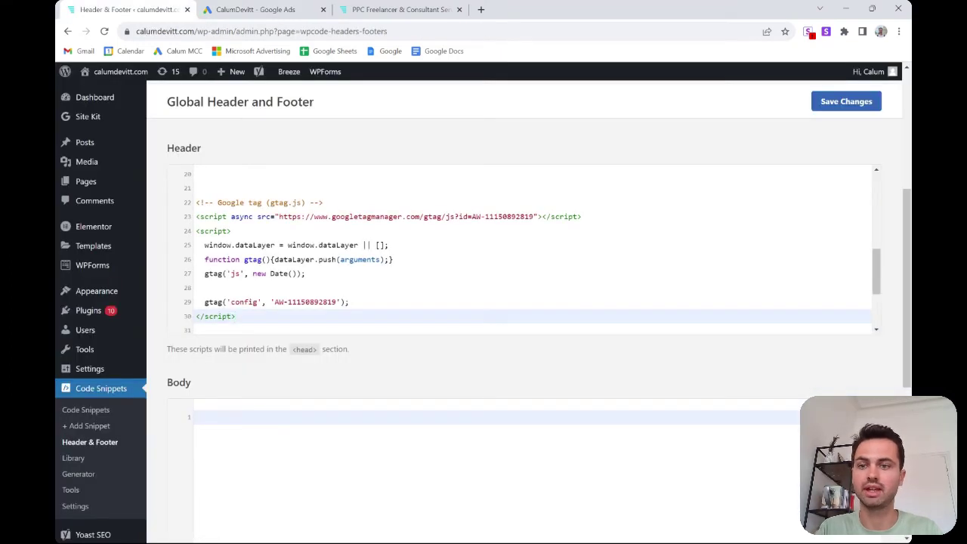
pyautogui.click(846, 105)
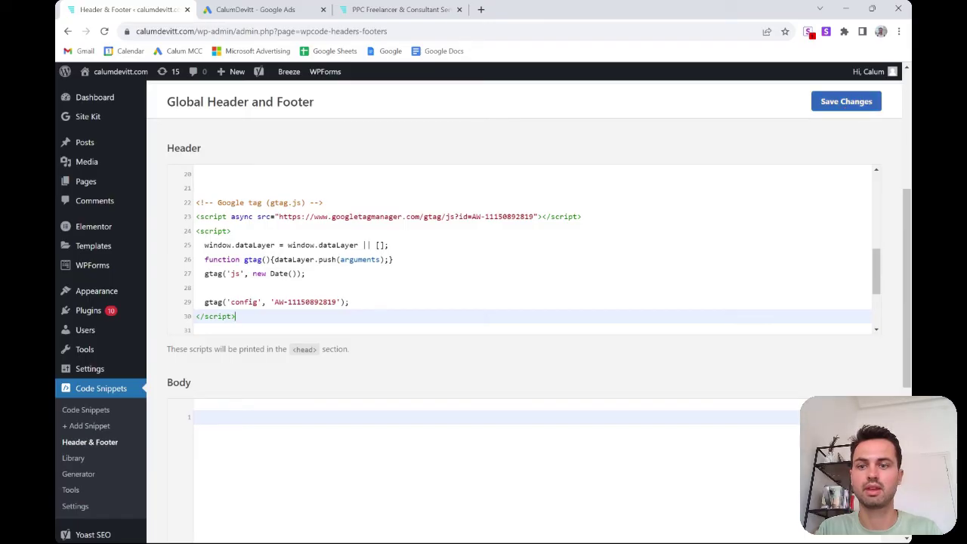
# - Reload the calumdevitt.com homepage and check its installed tags with Google Tag Assistant Legacy
pyautogui.hotkey('ctrl', '3')
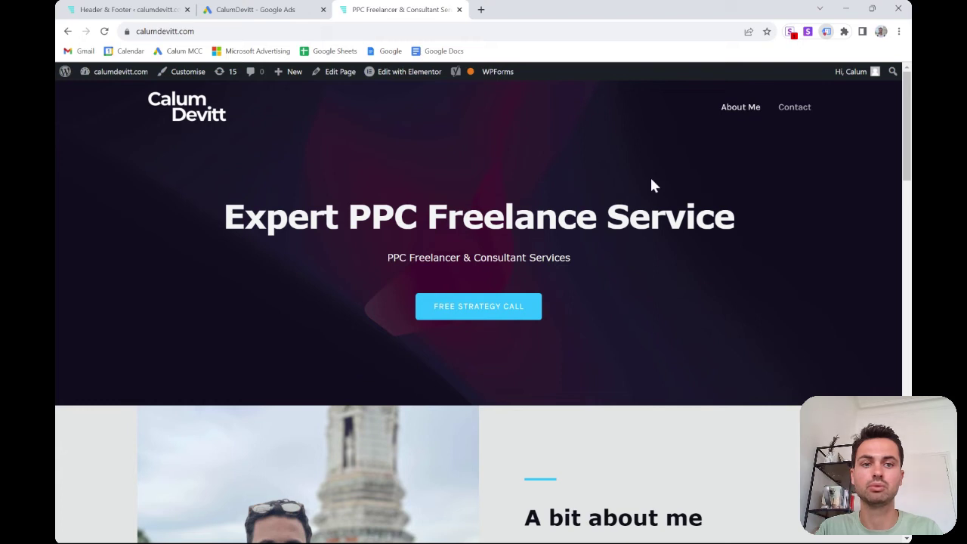
pyautogui.click(165, 31)
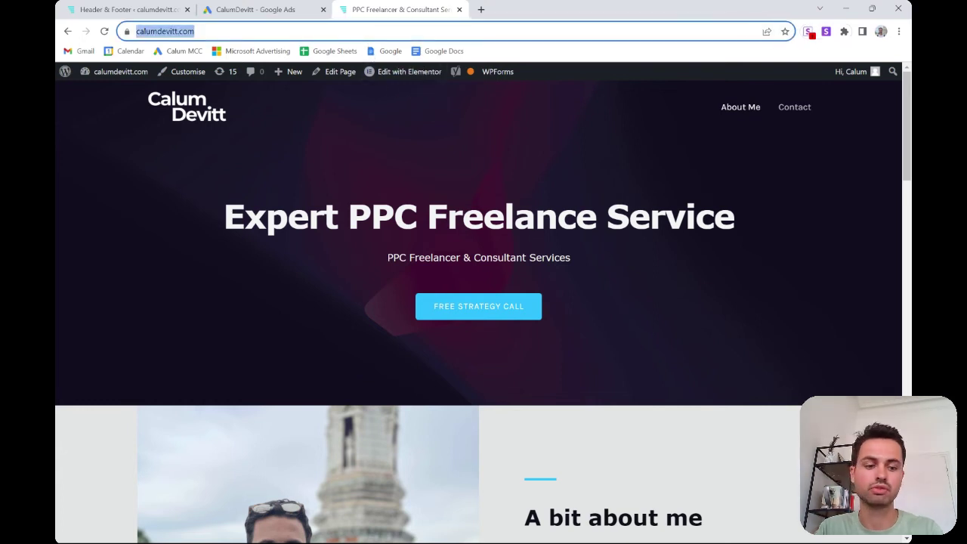
pyautogui.press('Return')
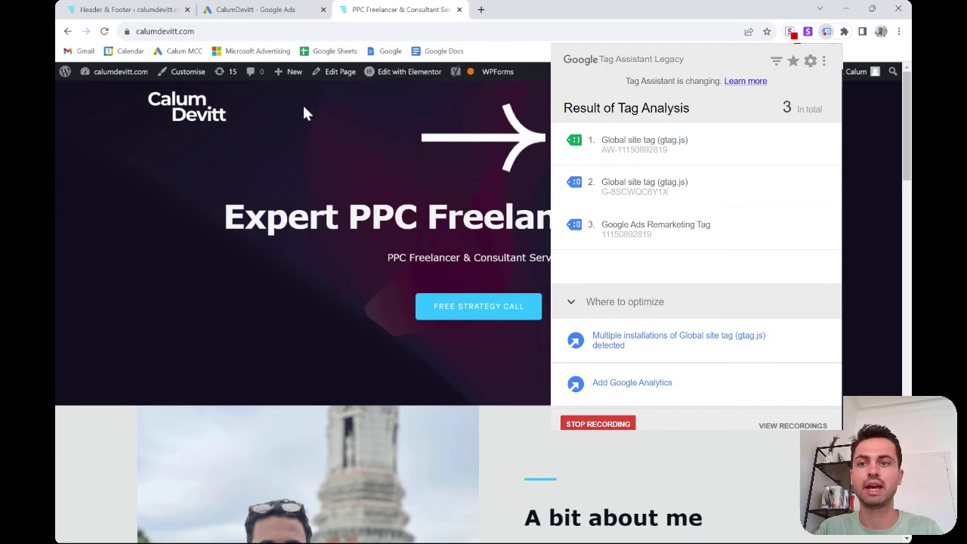
# - Load the calumdevitt.com/thanks page and examine its conversion tracking tags with Google Tag Assistant Legacy
pyautogui.click(234, 31)
pyautogui.press('End')
pyautogui.write('/thank')
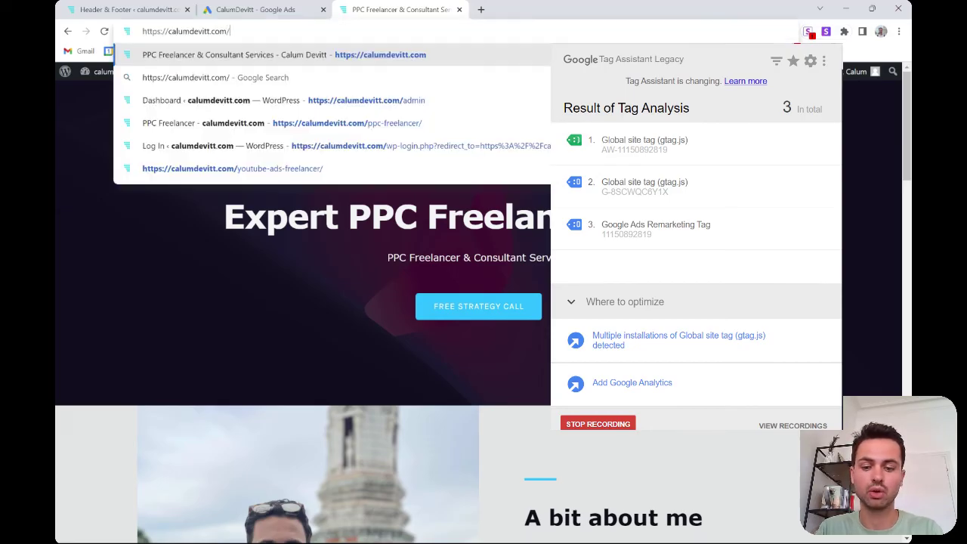
pyautogui.write('s')
pyautogui.press('Return')
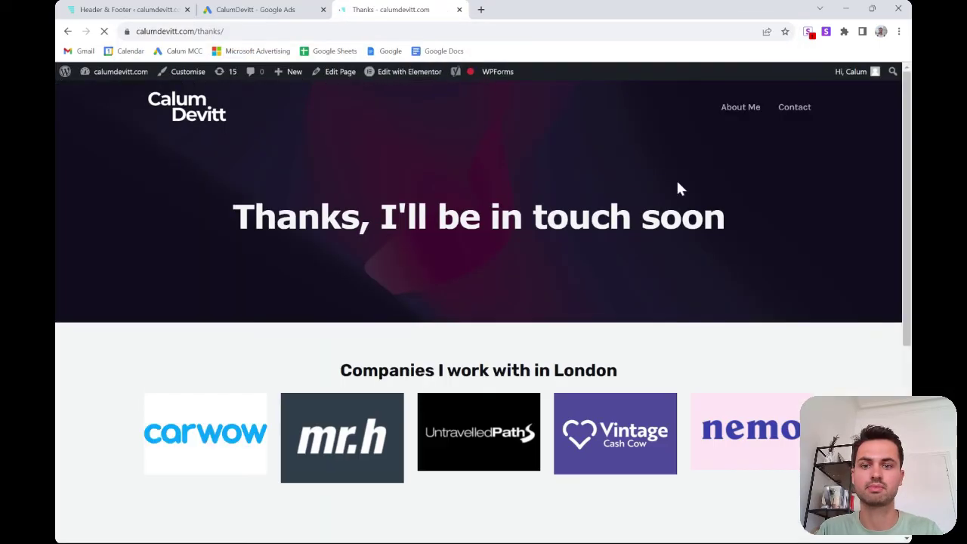
pyautogui.click(843, 33)
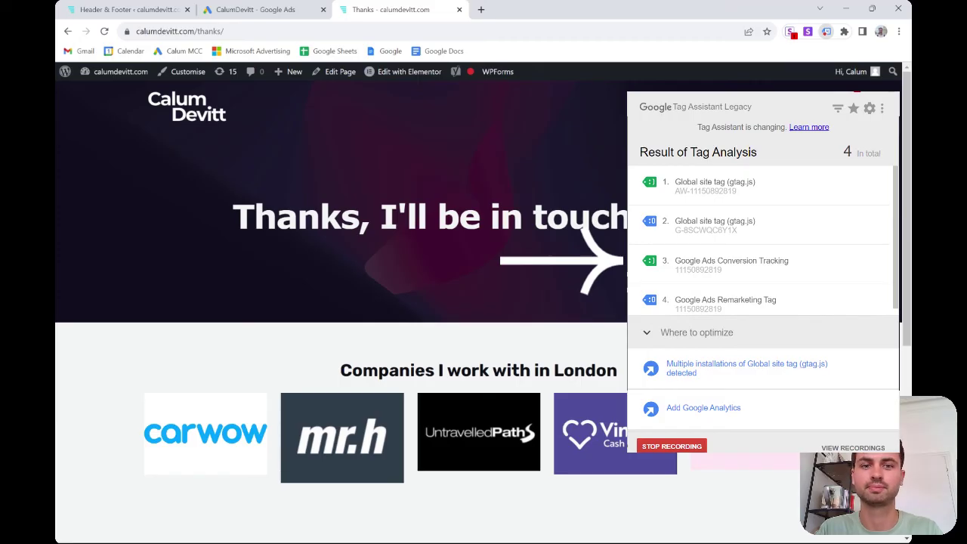
pyautogui.press('Escape')
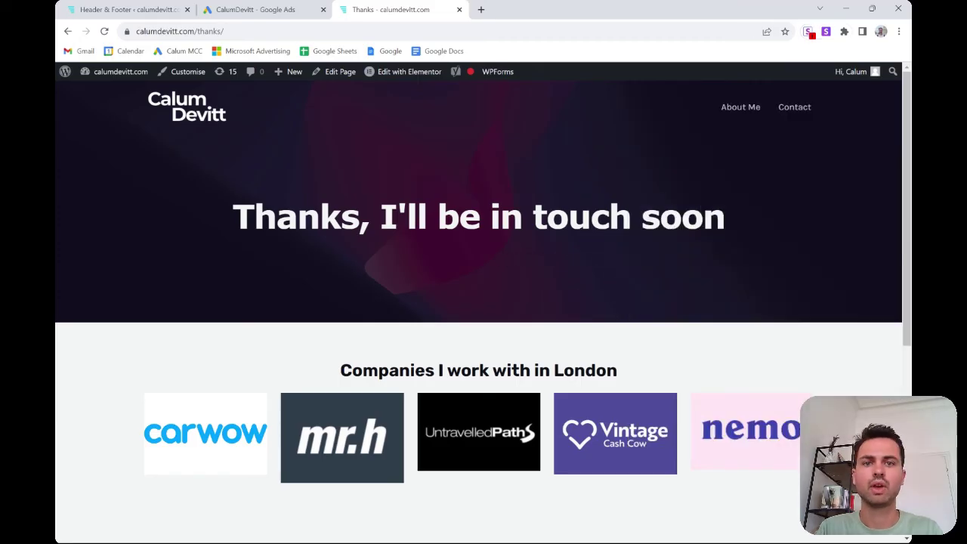